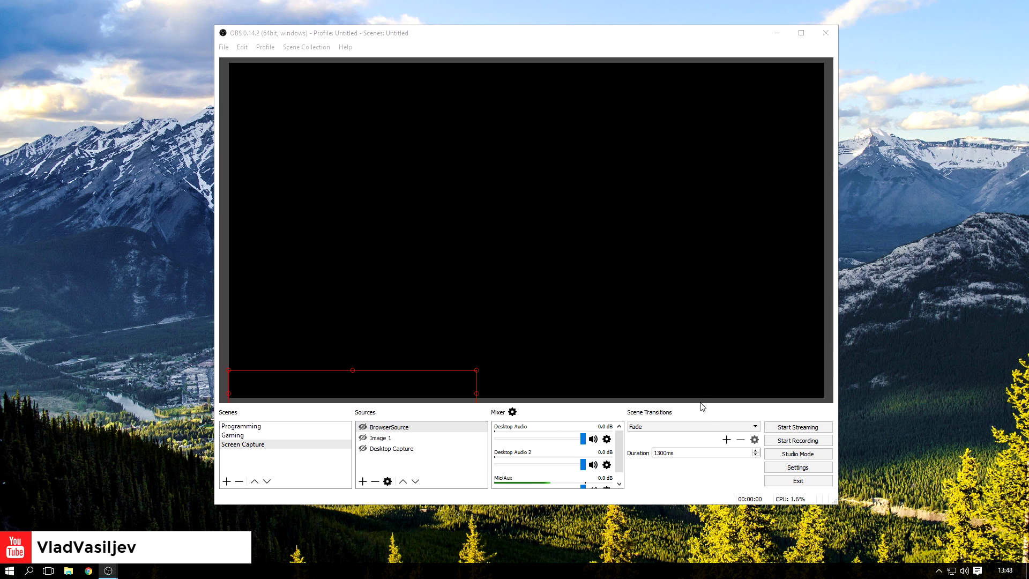
# In Settings, keep YouTube / YouTube Gaming as the streaming service and go to Advanced Output settings.
pyautogui.click(788, 472)
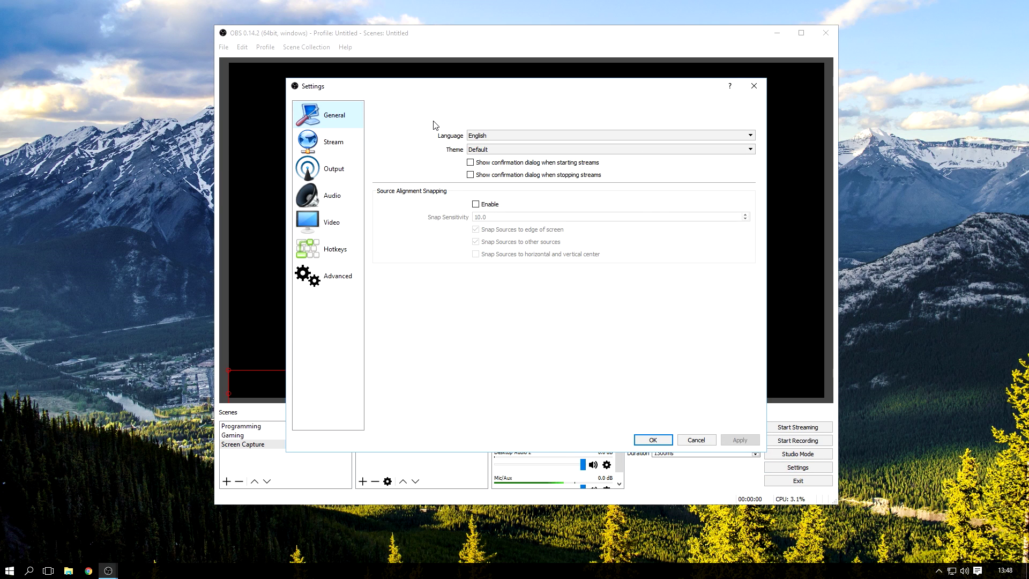
pyautogui.click(339, 152)
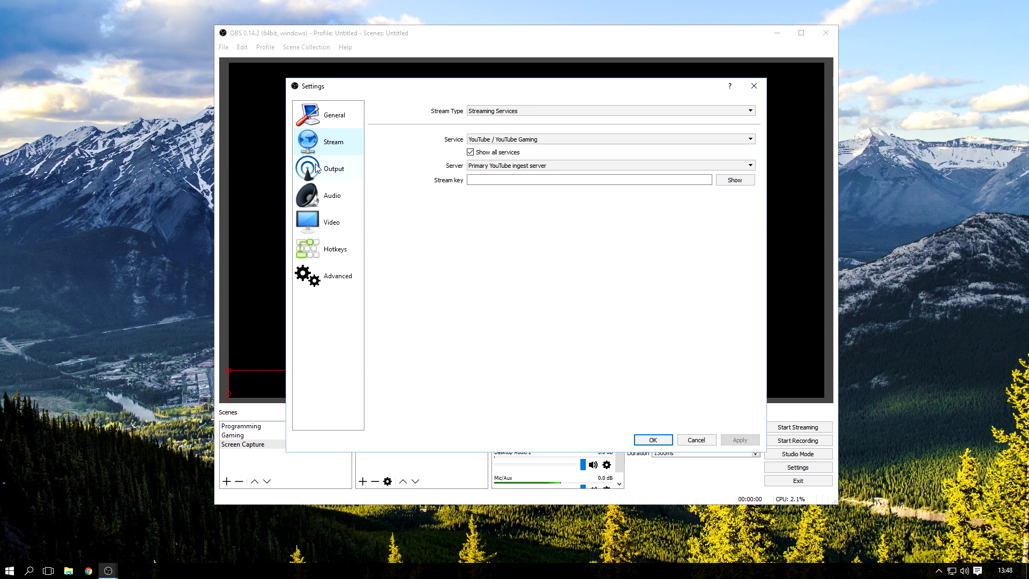
pyautogui.click(521, 144)
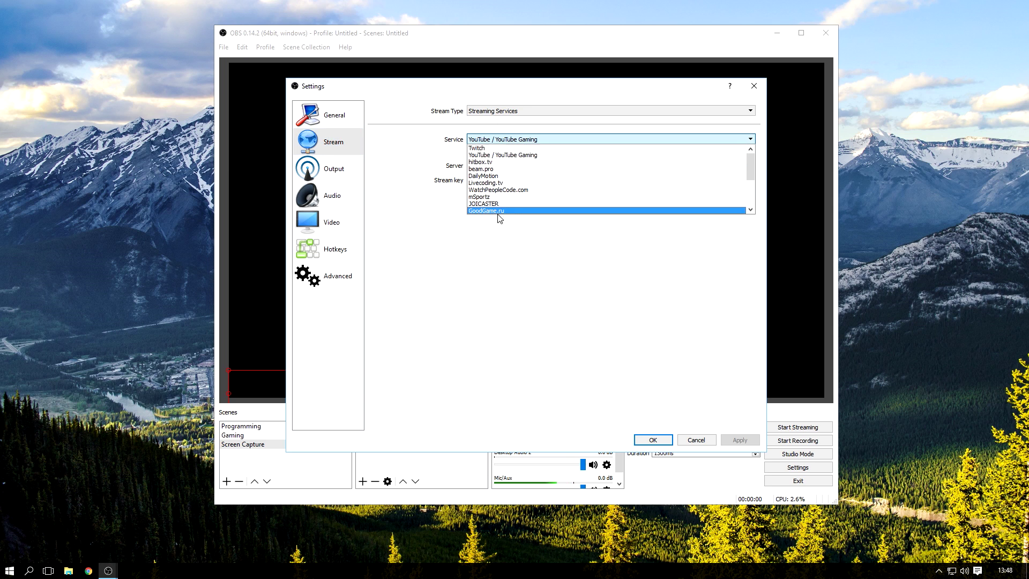
pyautogui.scroll(-1, 482, 206)
pyautogui.click(445, 141)
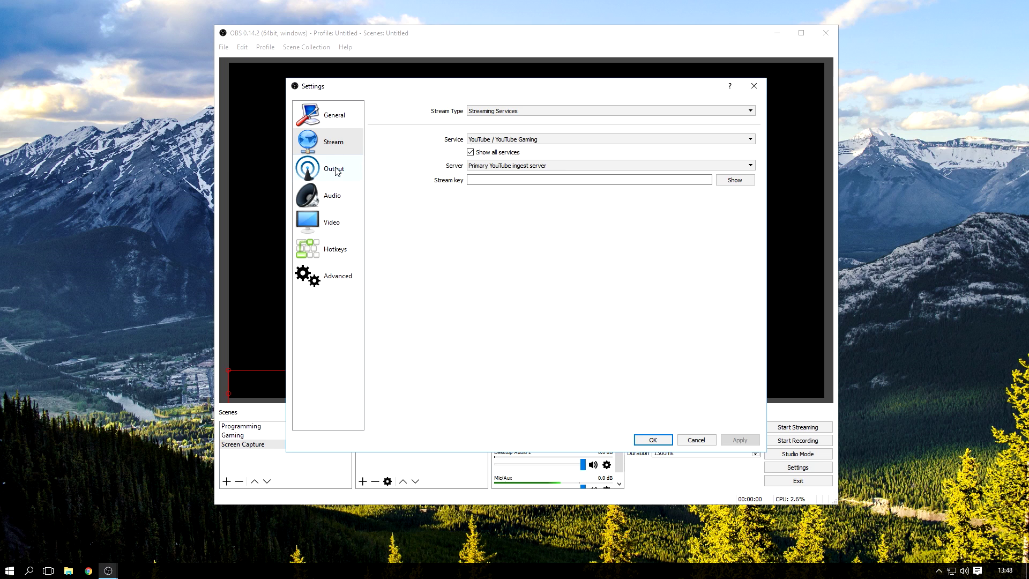
pyautogui.click(324, 175)
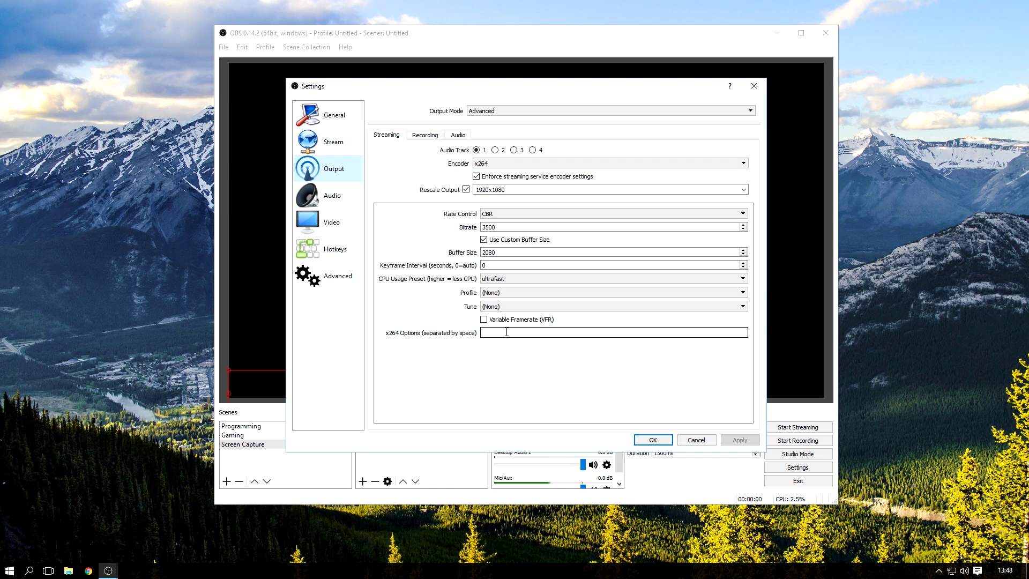
# On the Output Recording tab, keep mp4 as the recording format.
pyautogui.click(422, 138)
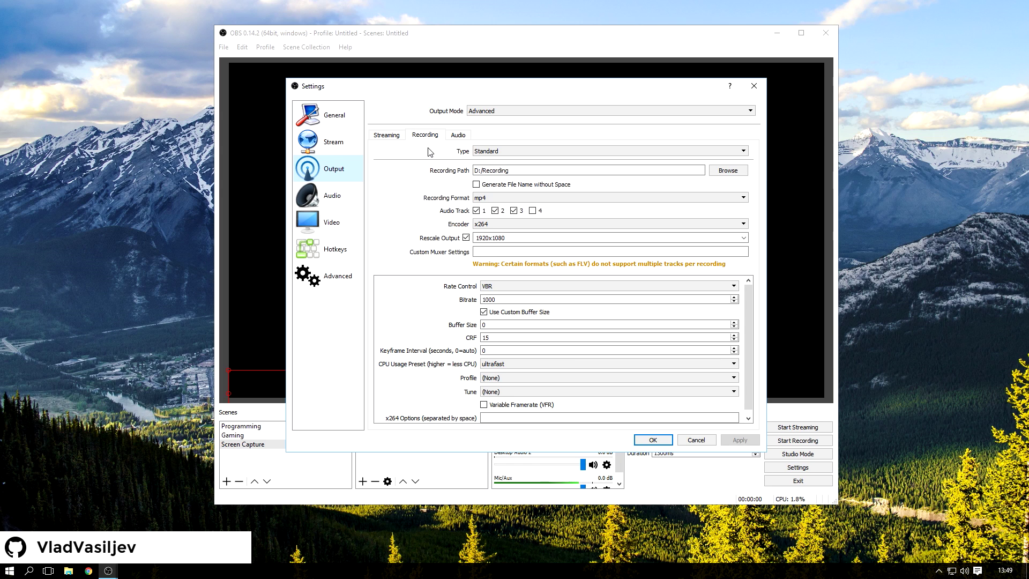
pyautogui.click(501, 199)
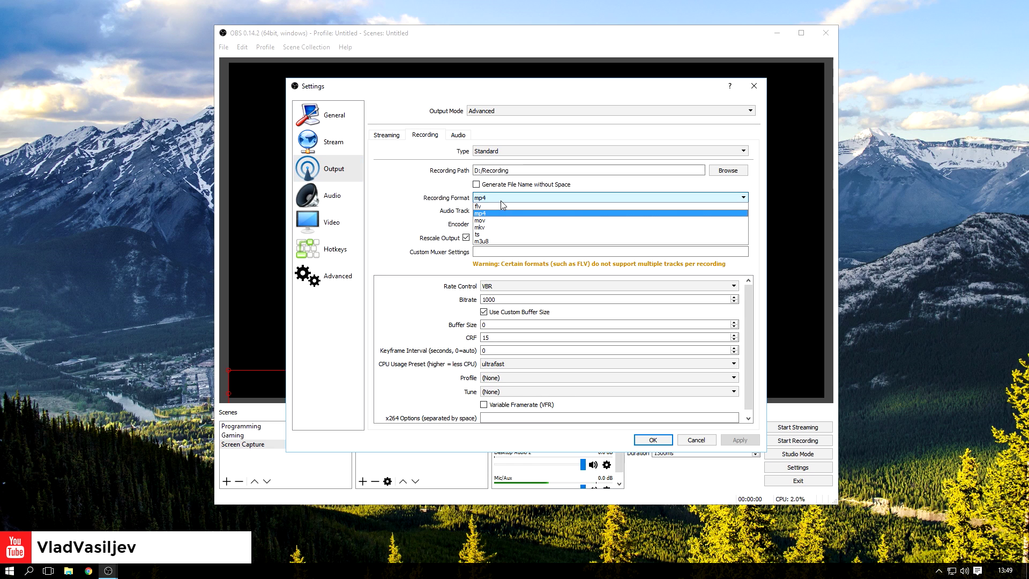
pyautogui.click(487, 213)
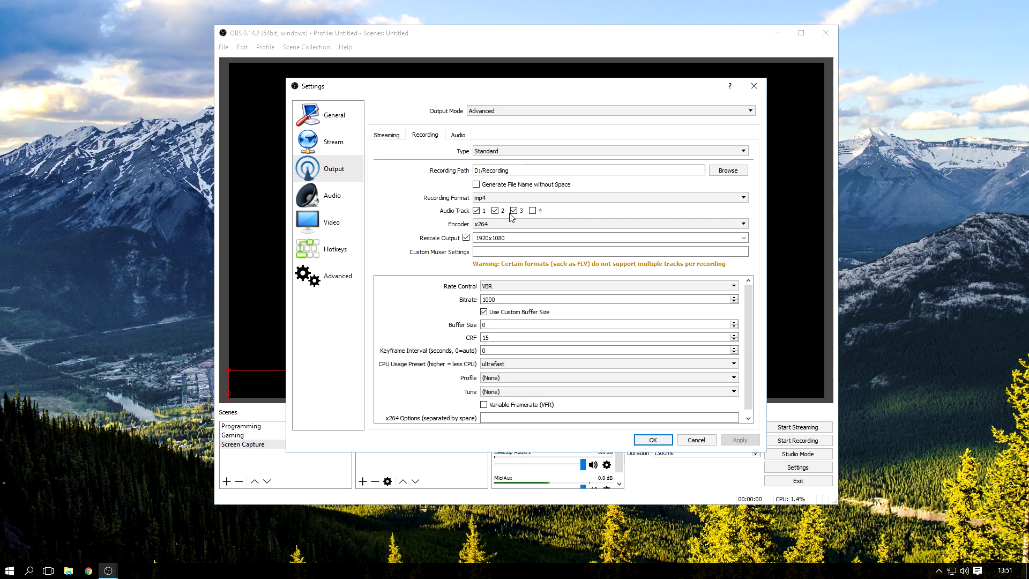
pyautogui.click(498, 224)
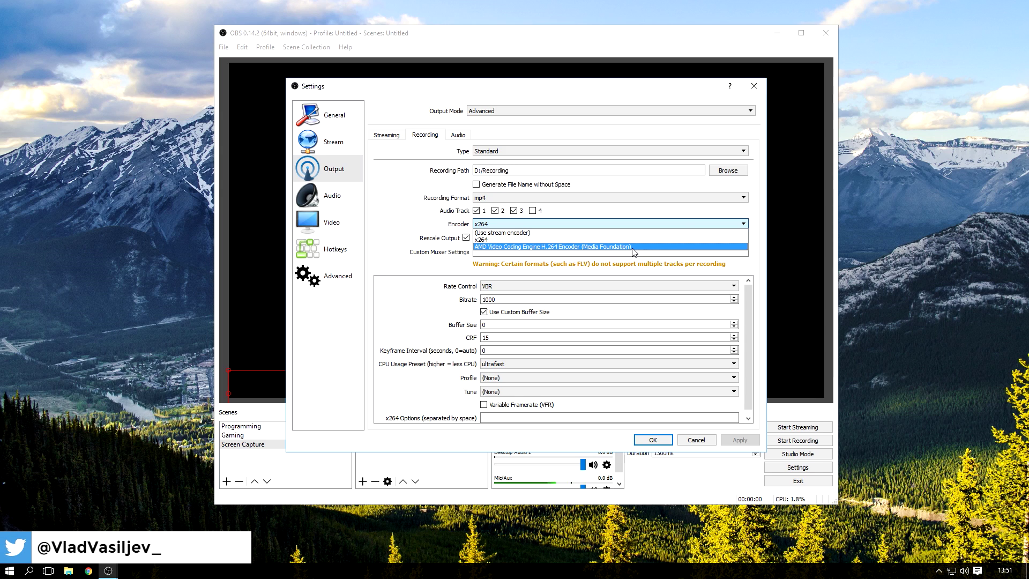
pyautogui.click(546, 248)
pyautogui.click(536, 223)
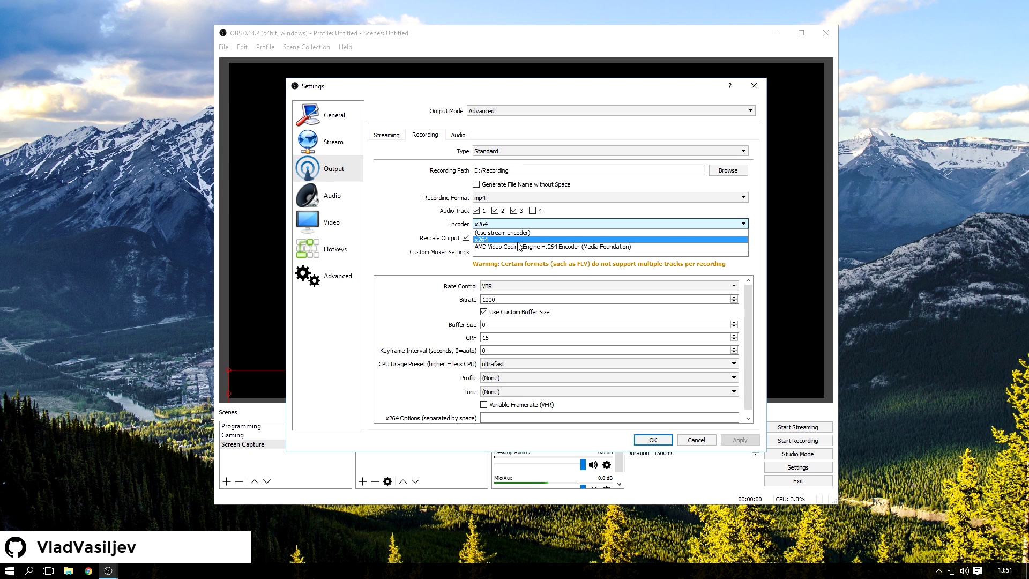
pyautogui.click(518, 241)
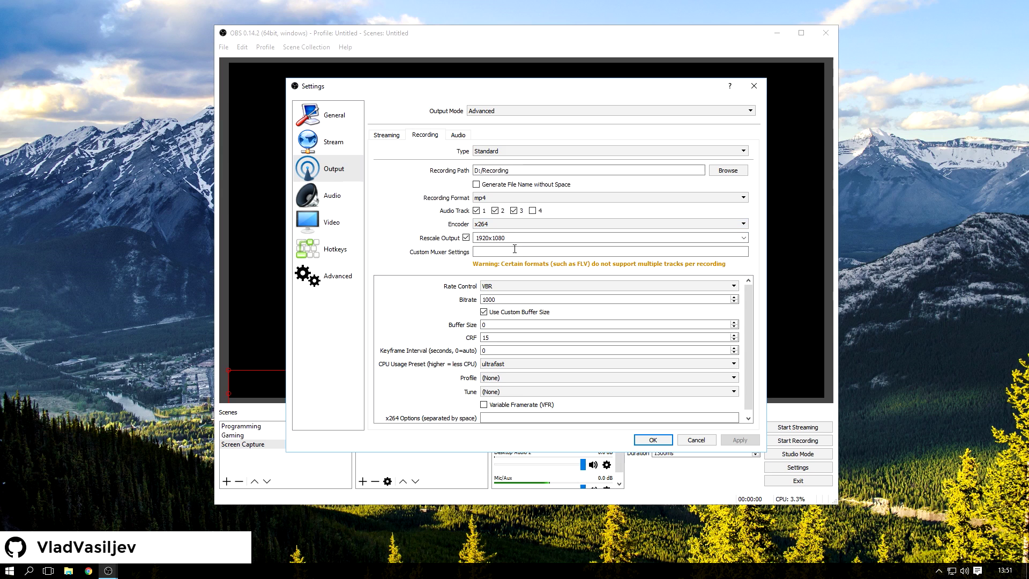
# Uncheck Rescale Output so recordings are no longer rescaled to 1920x1080.
pyautogui.click(466, 237)
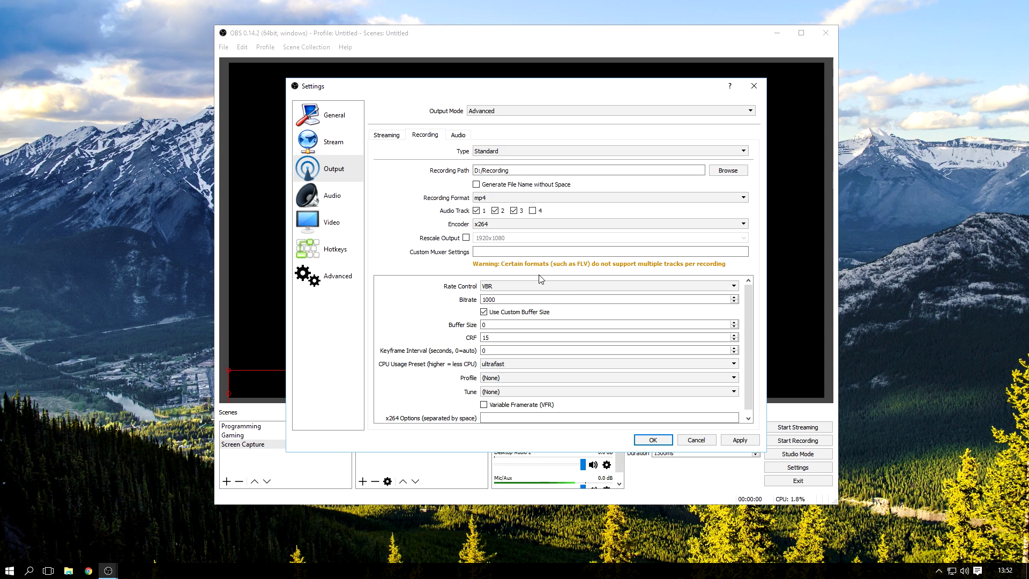
pyautogui.click(525, 287)
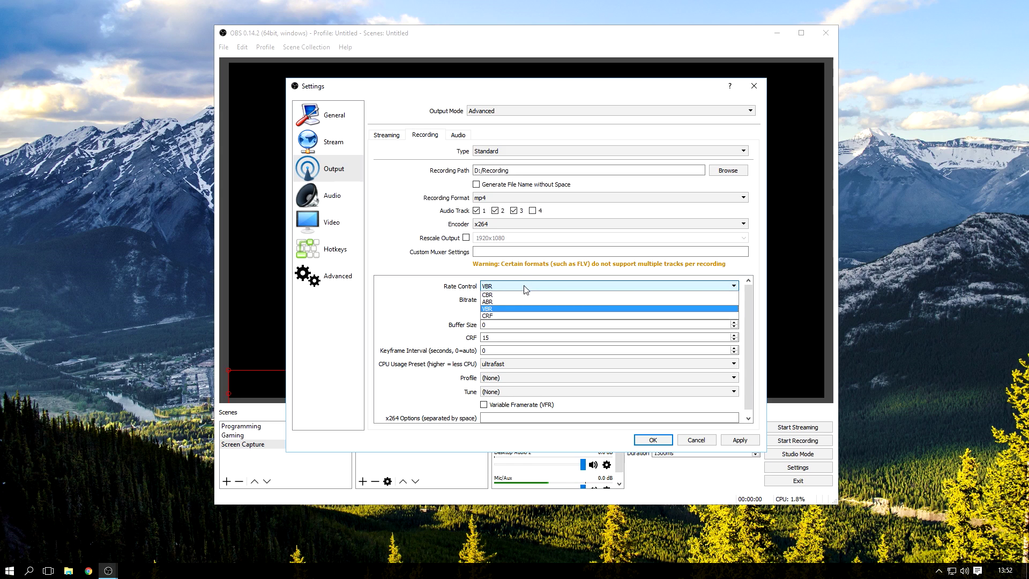
pyautogui.click(507, 309)
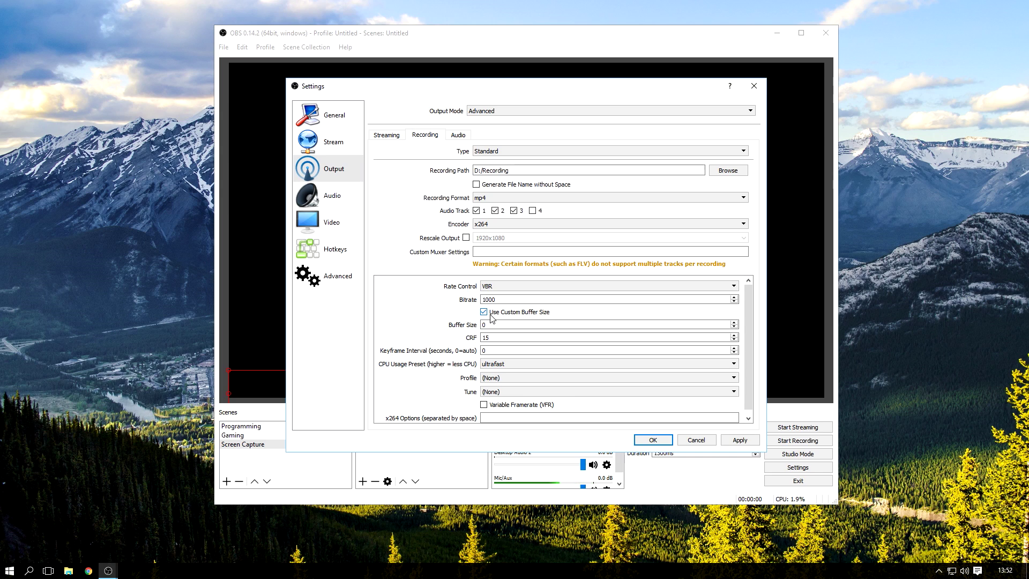
pyautogui.scroll(-1, 443, 309)
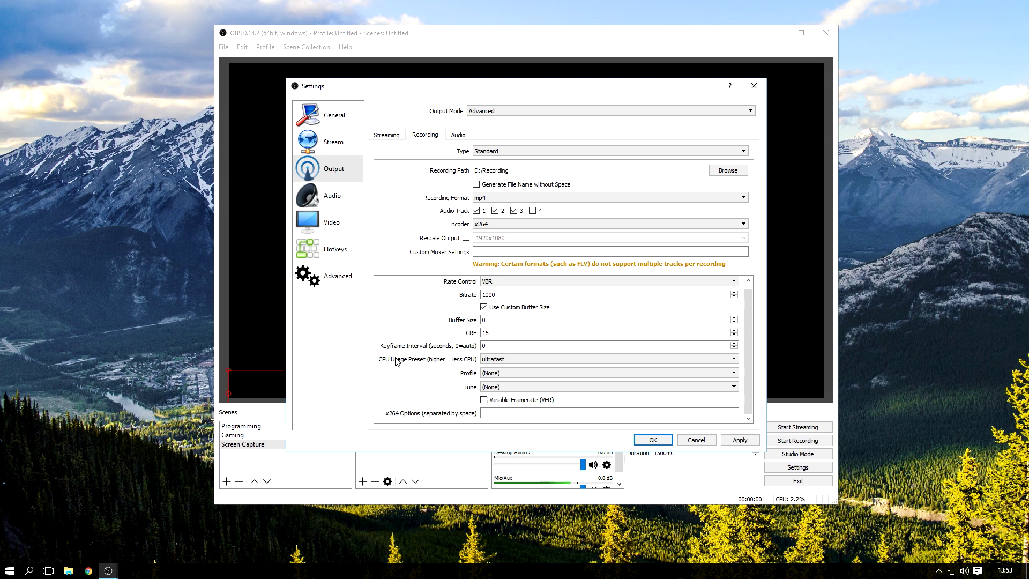
pyautogui.doubleClick(483, 345)
pyautogui.press('BackSpace')
pyautogui.click(574, 359)
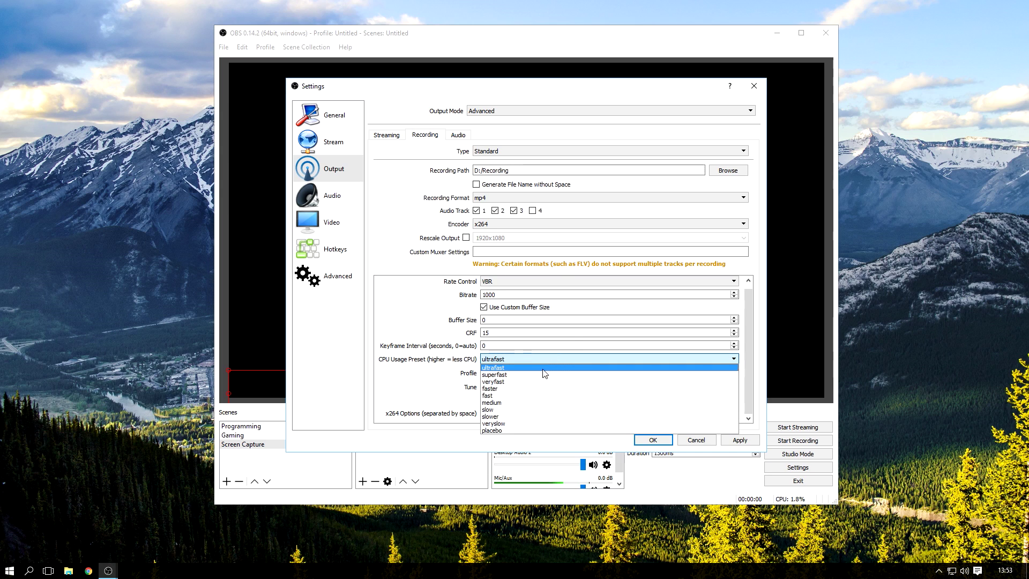
pyautogui.click(510, 368)
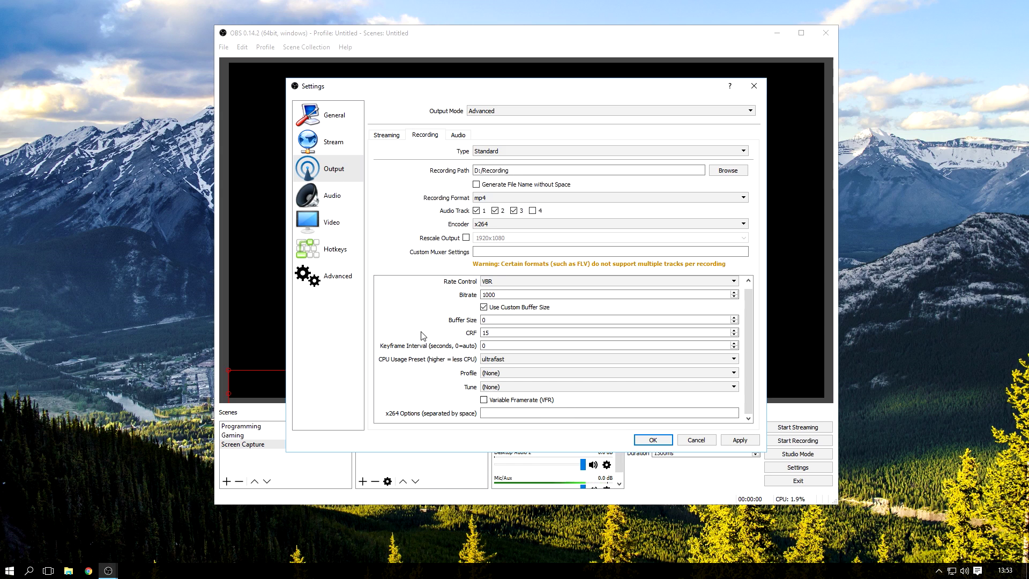
pyautogui.click(488, 359)
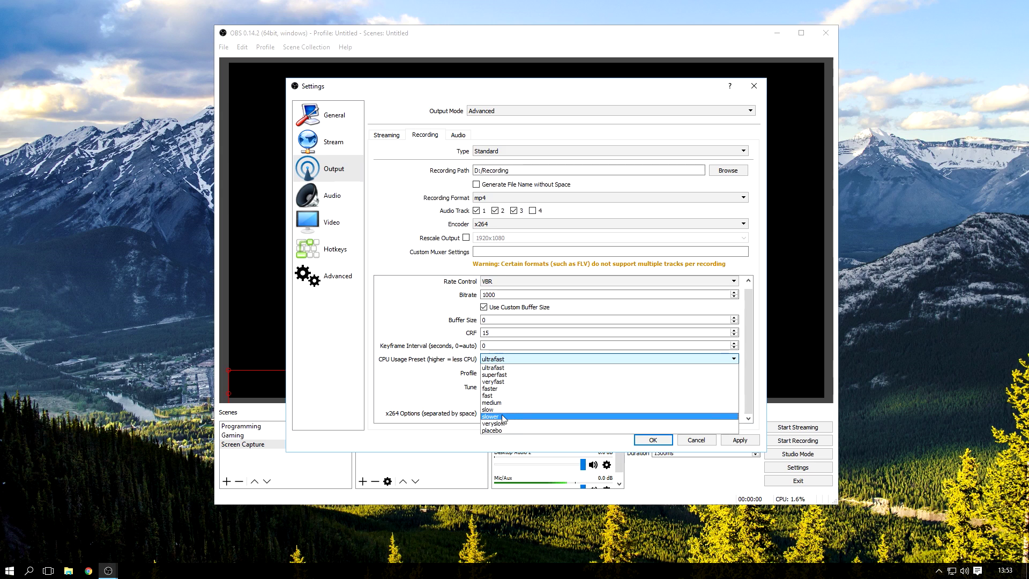
pyautogui.click(489, 368)
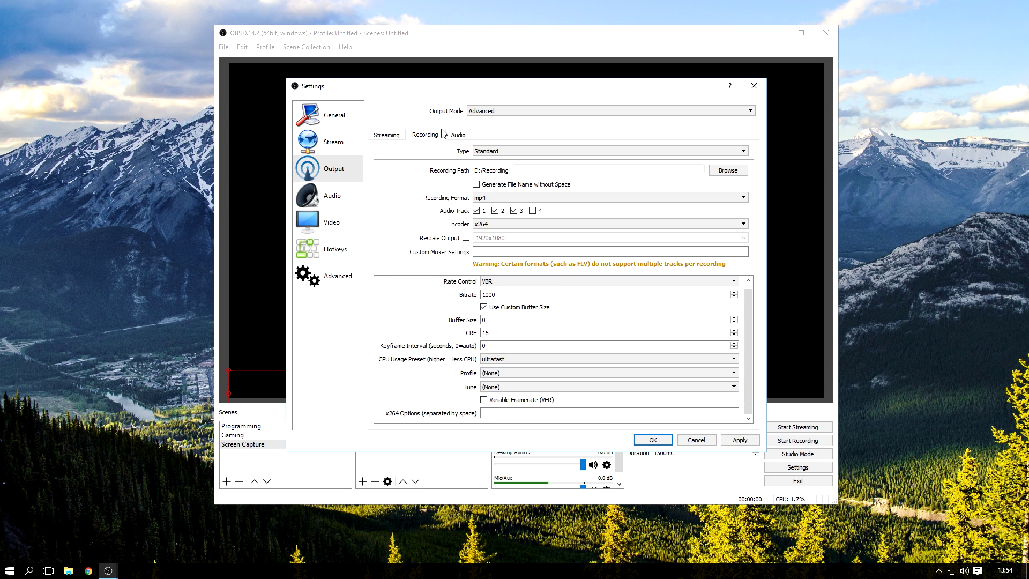
# On the Audio page, keep the sample rate at 48khz in stereo.
pyautogui.click(332, 194)
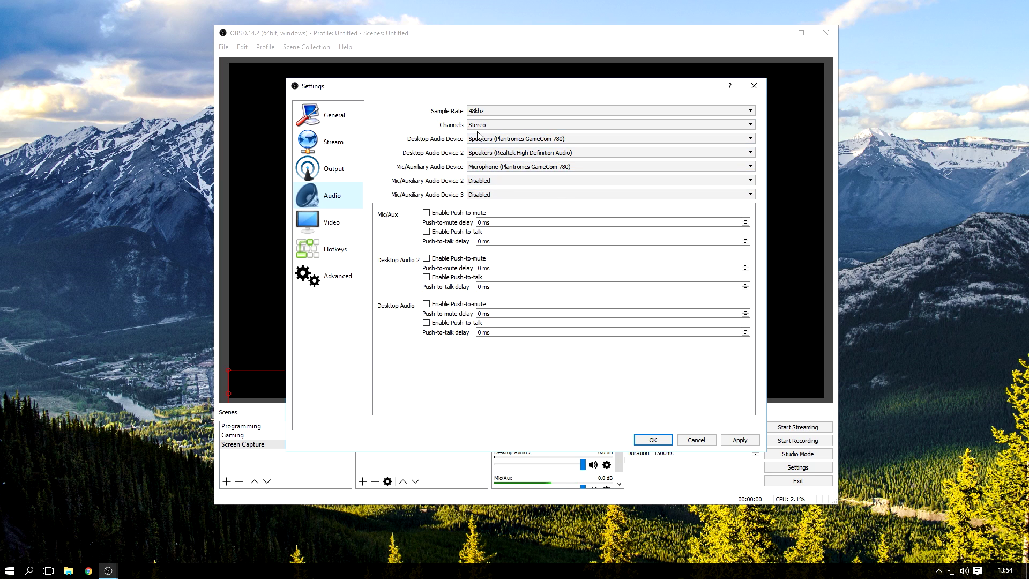
pyautogui.click(481, 111)
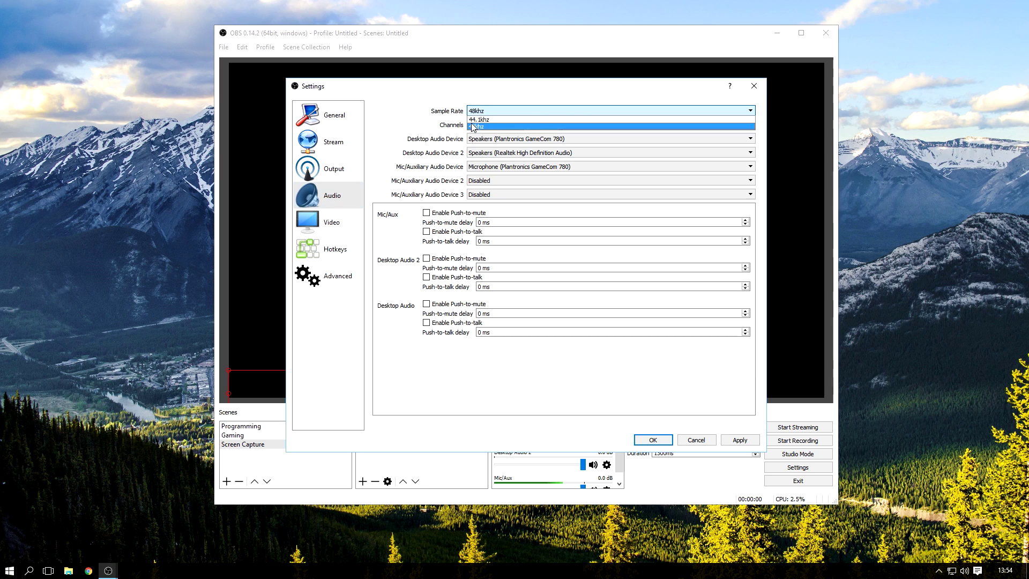
pyautogui.click(482, 119)
pyautogui.click(482, 111)
pyautogui.click(481, 112)
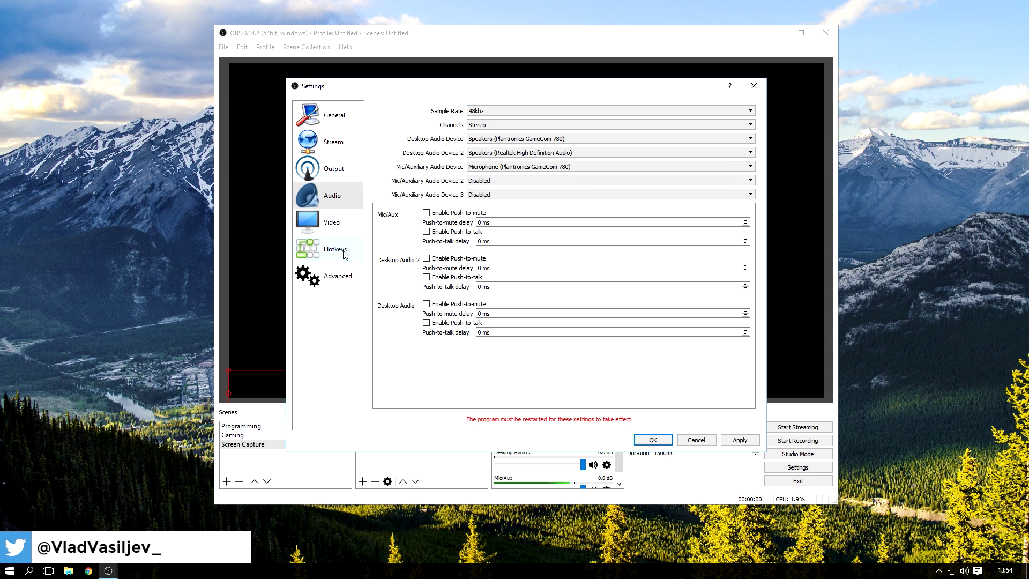
pyautogui.click(325, 224)
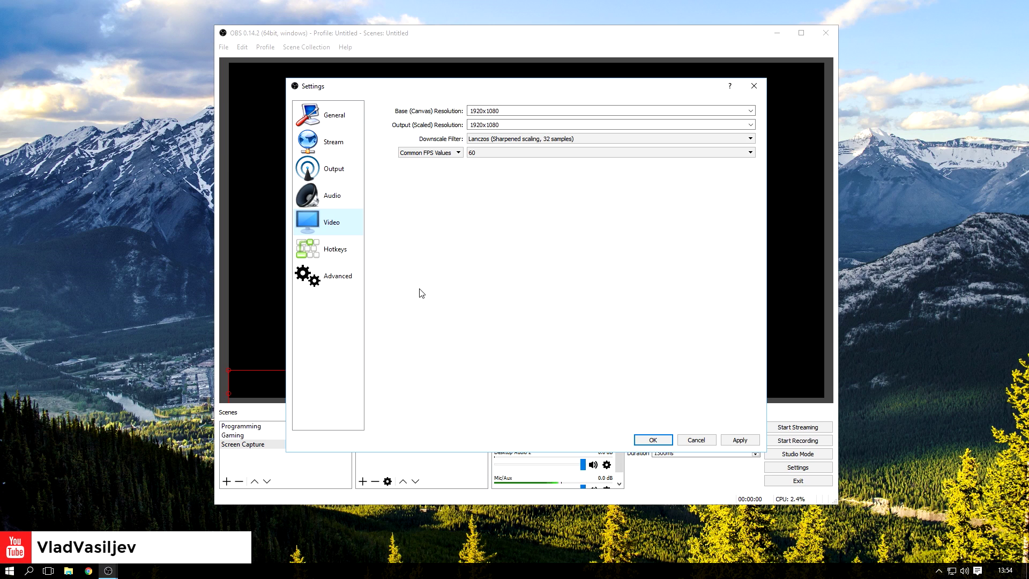
# Keep the video downscale filter at Lanczos and the frame rate at 60 FPS.
pyautogui.click(529, 140)
pyautogui.click(529, 161)
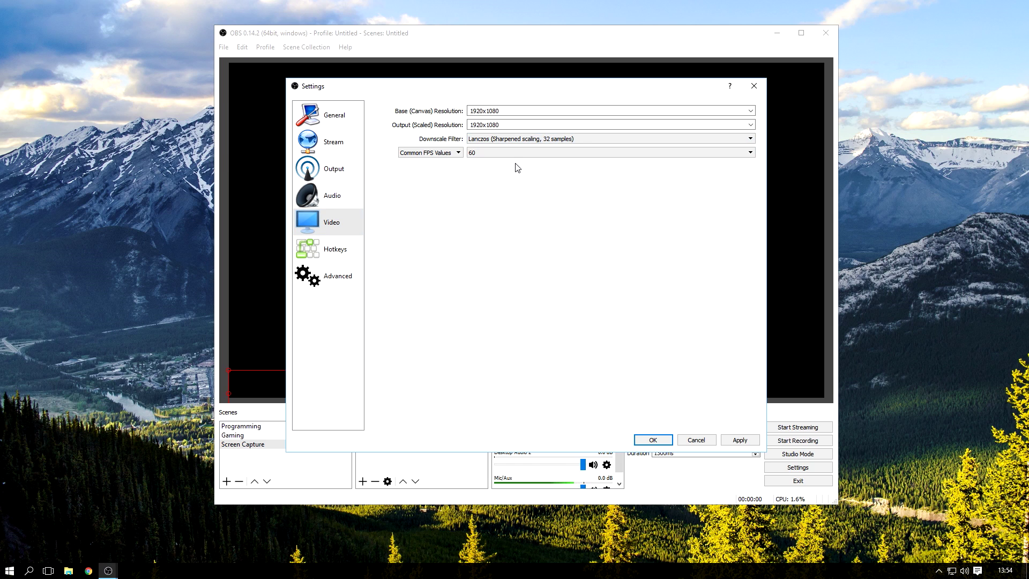
pyautogui.click(508, 154)
pyautogui.click(508, 153)
pyautogui.click(332, 278)
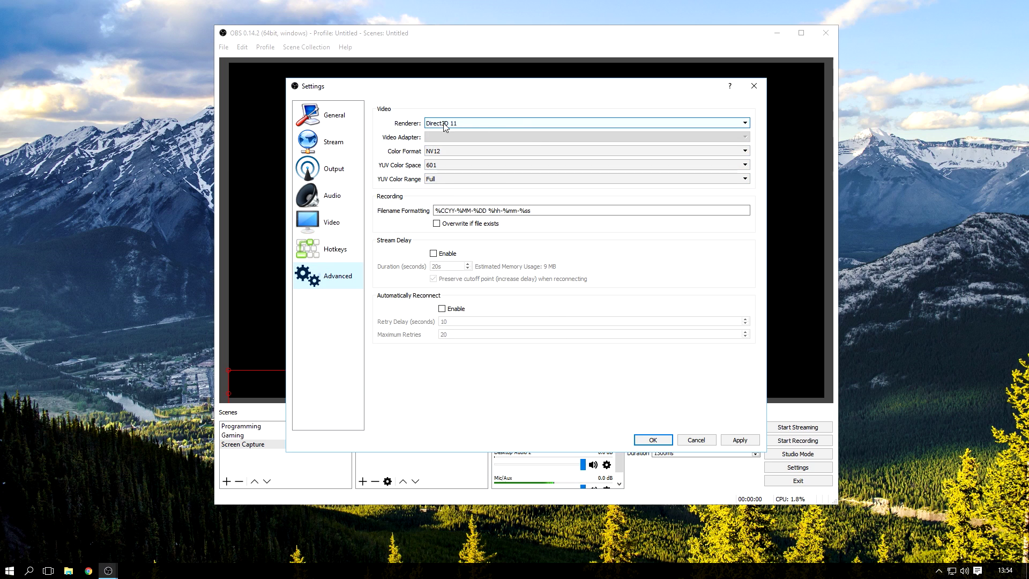
# On the Advanced page, leave the YUV Color Range set to Full after trying Partial.
pyautogui.click(438, 178)
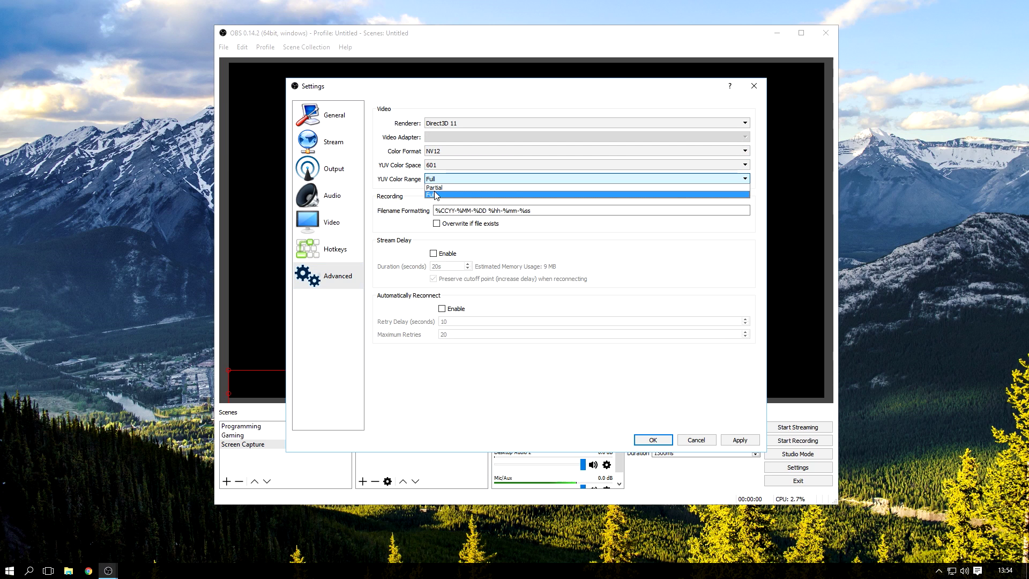
pyautogui.click(435, 195)
pyautogui.click(436, 180)
pyautogui.click(437, 187)
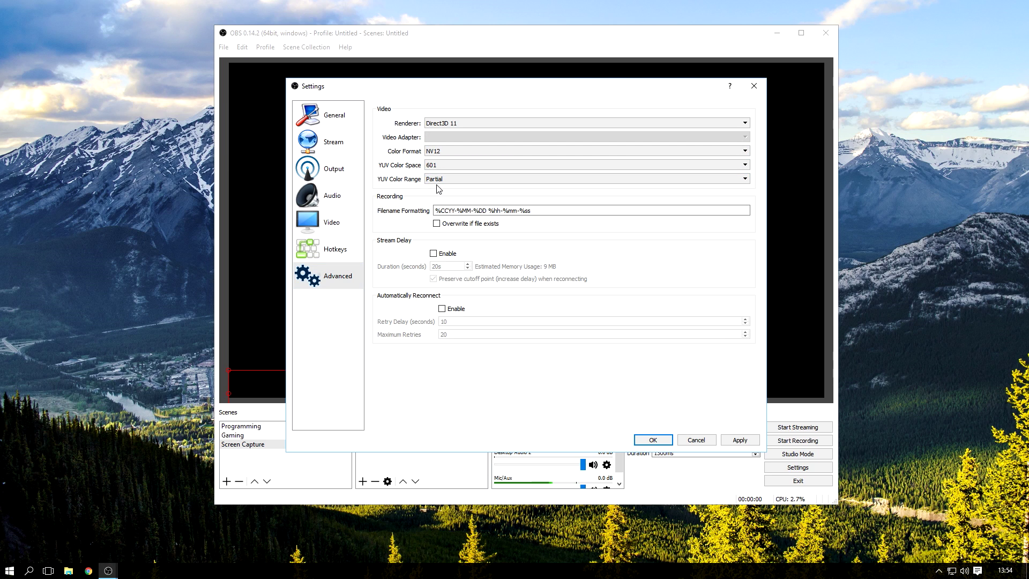
pyautogui.click(438, 182)
pyautogui.click(437, 195)
pyautogui.click(318, 249)
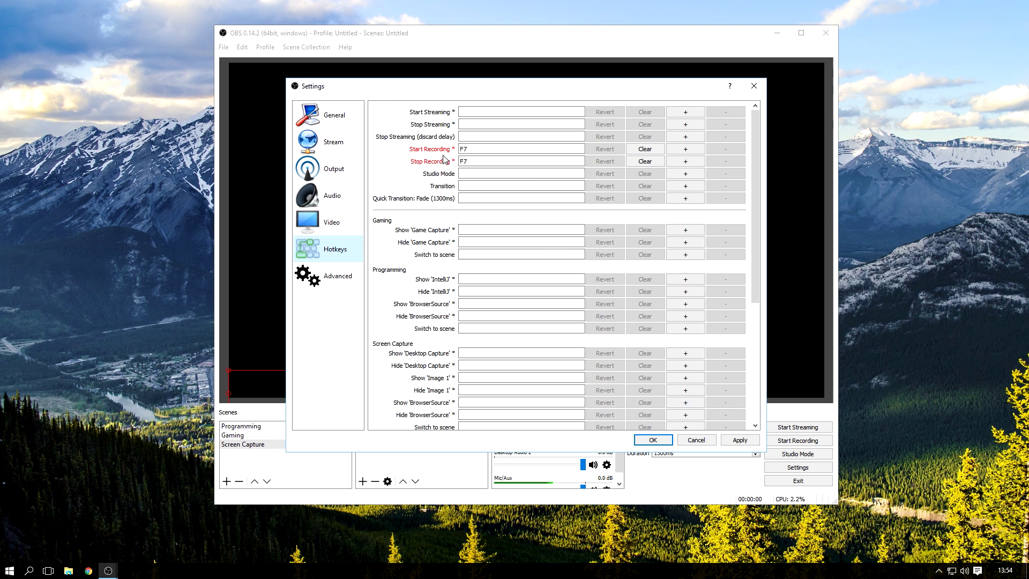
# Review the hotkey list, then save the settings and close the Settings window.
pyautogui.scroll(-5, 450, 204)
pyautogui.scroll(5, 450, 139)
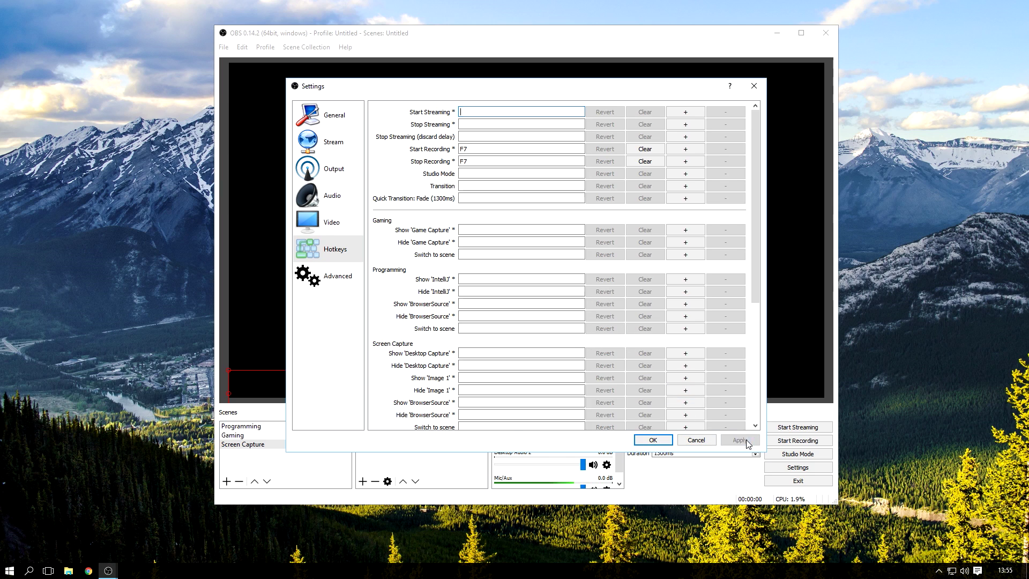
pyautogui.click(654, 440)
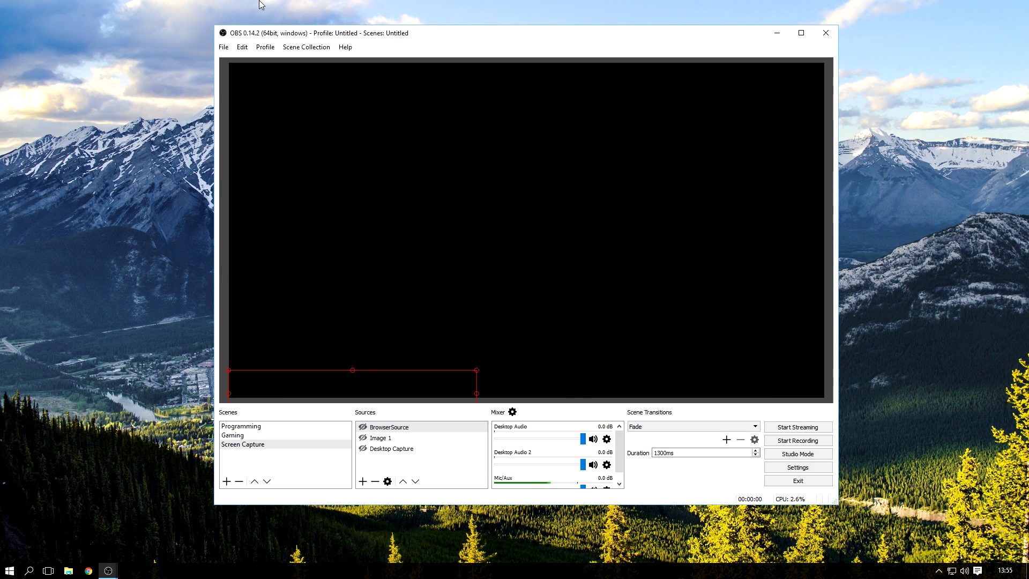
# In Advanced Audio Properties, keep Mic/Aux on track 1 and leave Desktop Audio on track 3 only.
pyautogui.click(512, 411)
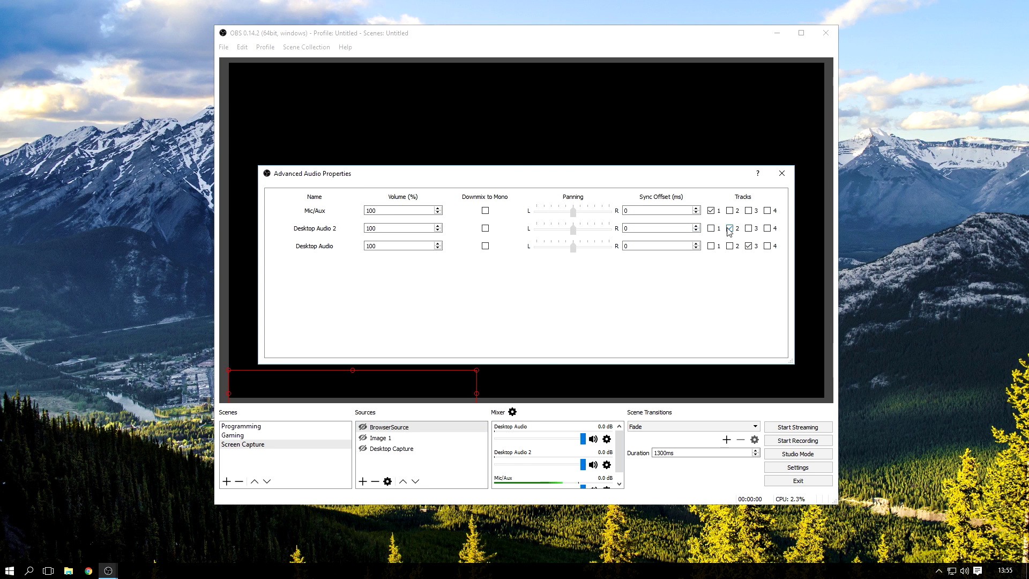
pyautogui.click(711, 210)
pyautogui.click(711, 210)
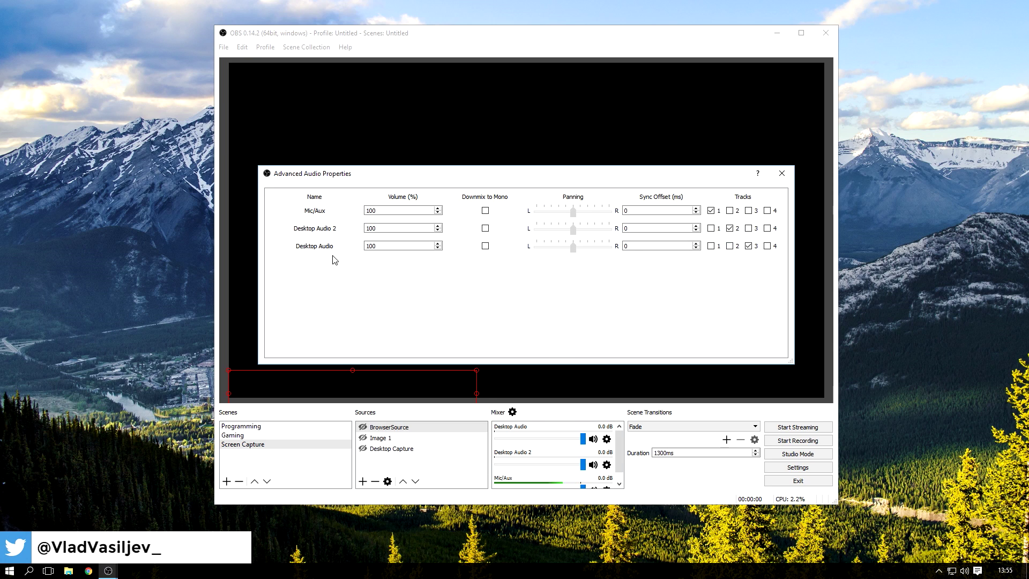
pyautogui.click(711, 246)
pyautogui.click(729, 246)
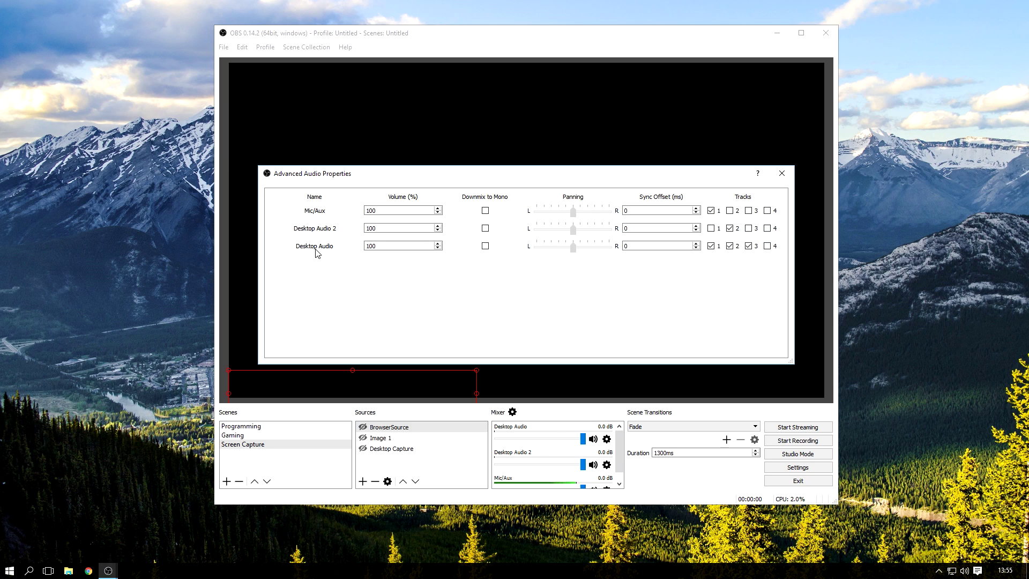
pyautogui.click(711, 246)
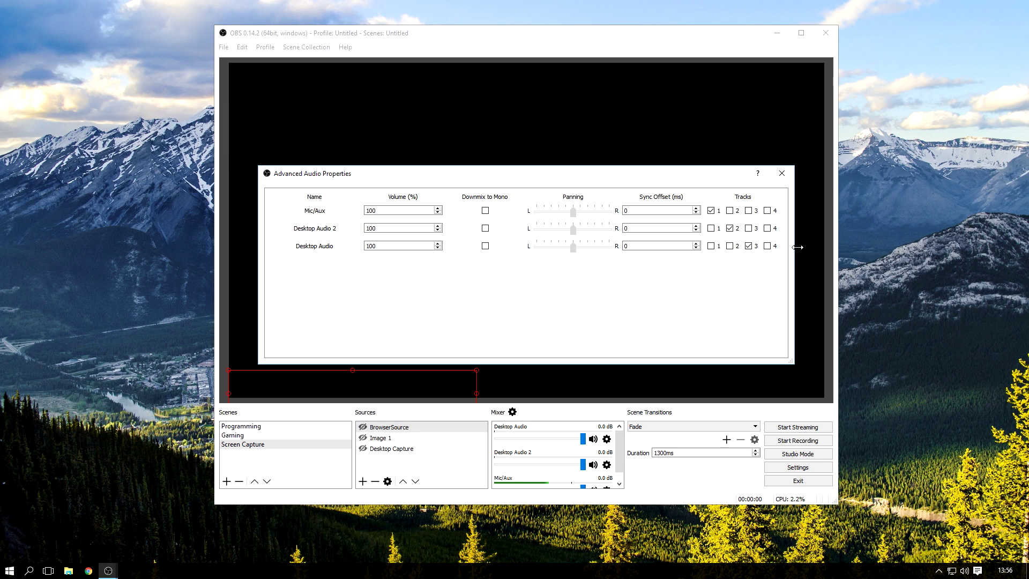